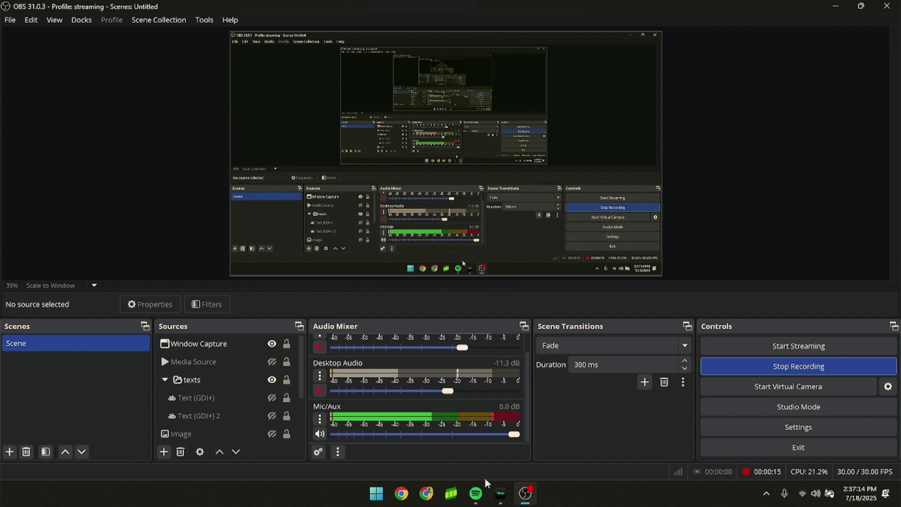
Switch to Voicemod and review the microphone, headphones and output levels in its Mixer Mode audio settings
{"action": "left_click", "coordinate": [826, 6]}
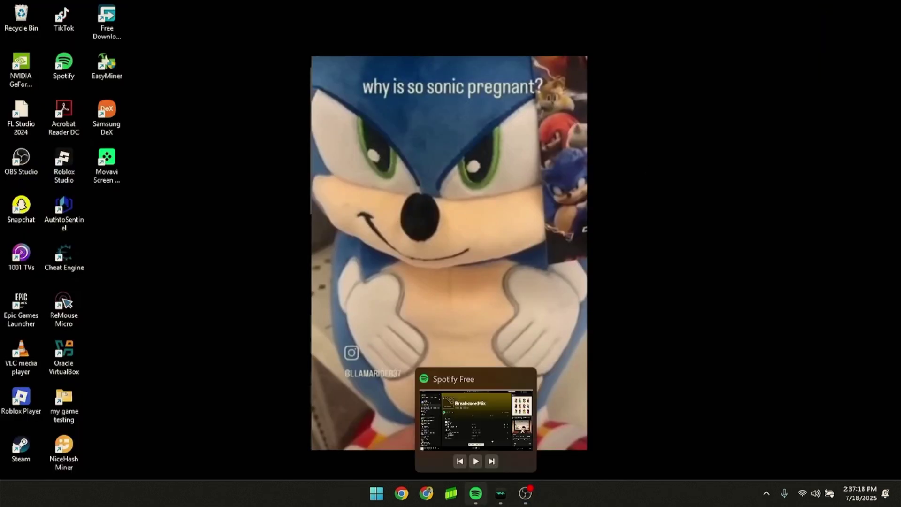
{"action": "left_click", "coordinate": [500, 493]}
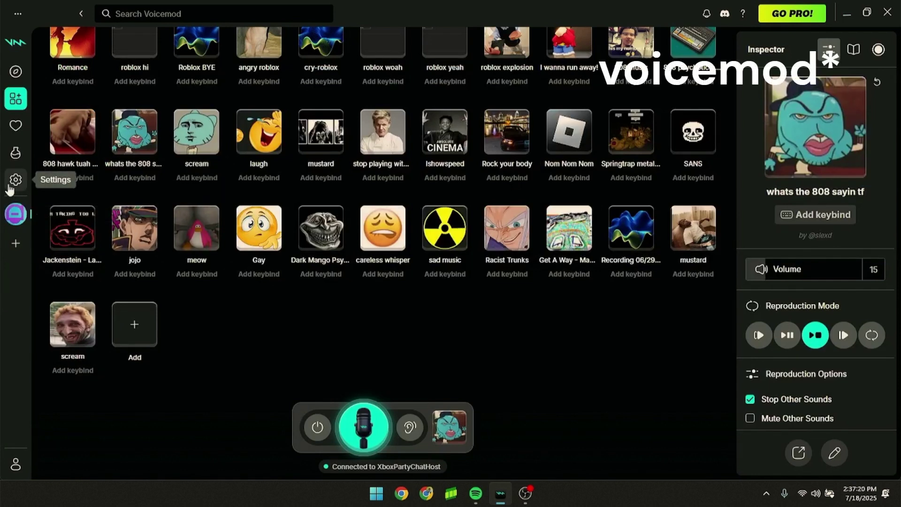
{"action": "left_click", "coordinate": [15, 180]}
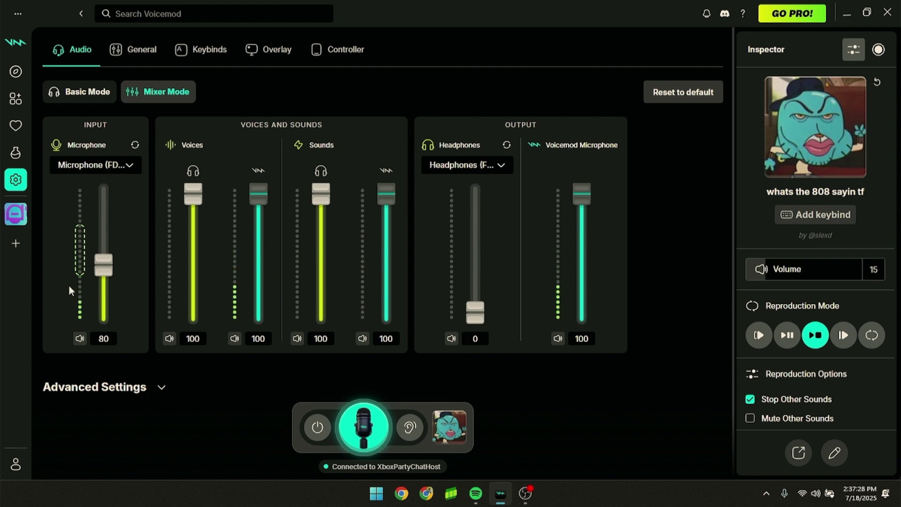
{"action": "mouse_move", "coordinate": [408, 428]}
{"action": "left_click", "coordinate": [847, 13]}
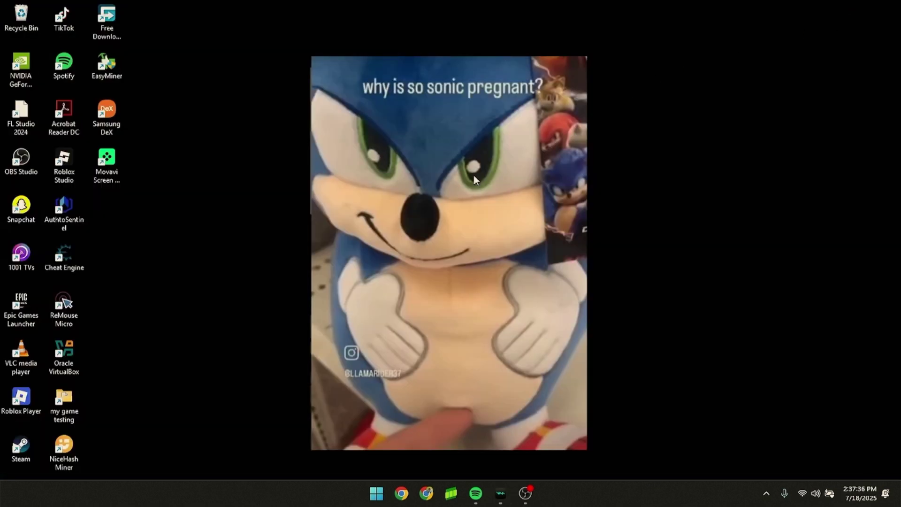
Open the Control Panel's Sound settings and find the Voicemod Virtual Audio Device (WDM) microphone among the recording devices
{"action": "key", "text": "super+r"}
{"action": "key", "text": "Return"}
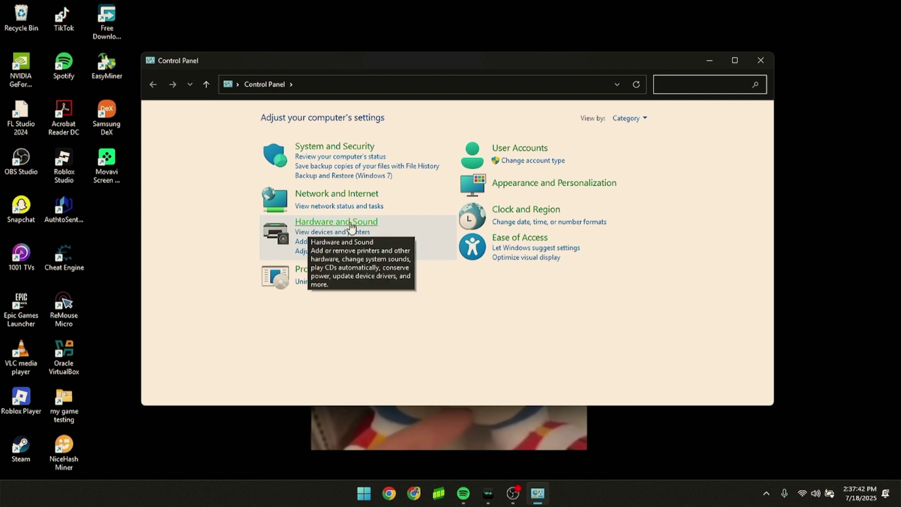
{"action": "left_click", "coordinate": [351, 227]}
{"action": "left_click", "coordinate": [301, 179]}
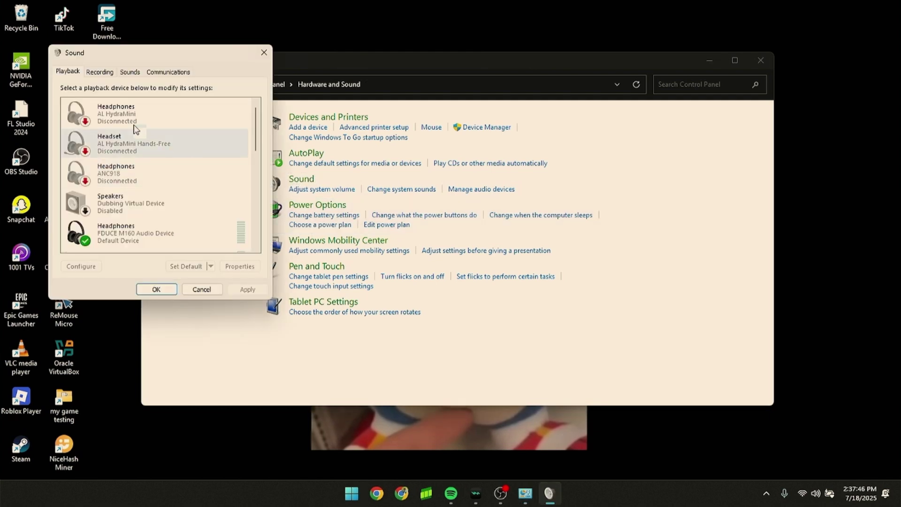
{"action": "left_click", "coordinate": [98, 73]}
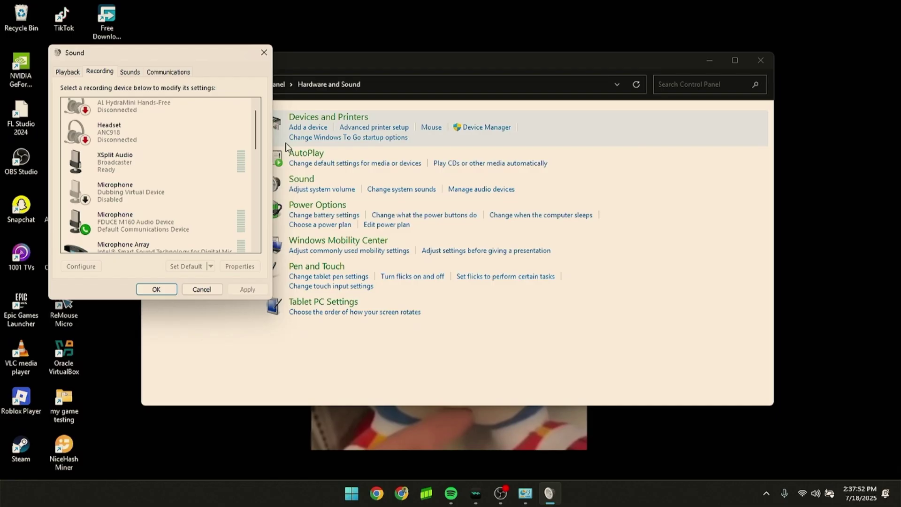
{"action": "left_click_drag", "start_coordinate": [256, 132], "coordinate": [257, 217]}
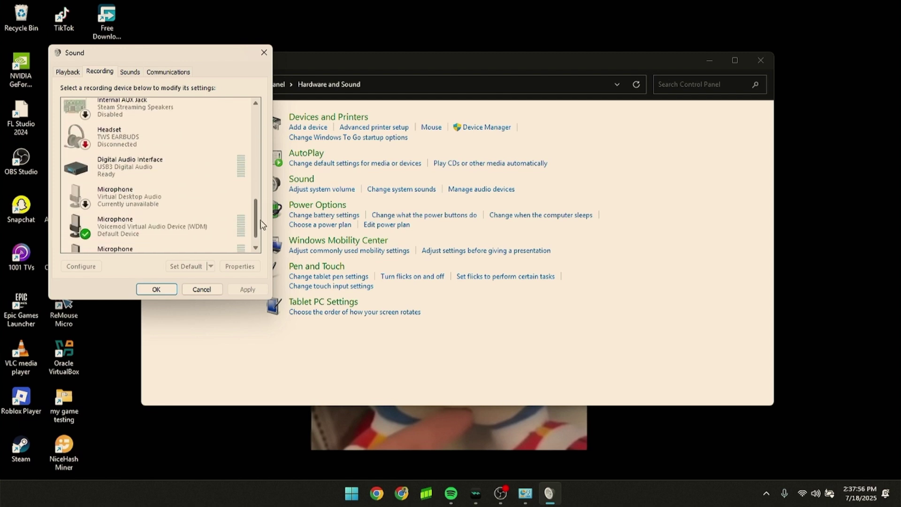
Confirm the Voicemod microphone's Listen to this device setting with playback through Headphones (FDUCE M160 Audio Device), and close the Control Panel
{"action": "double_click", "coordinate": [114, 229]}
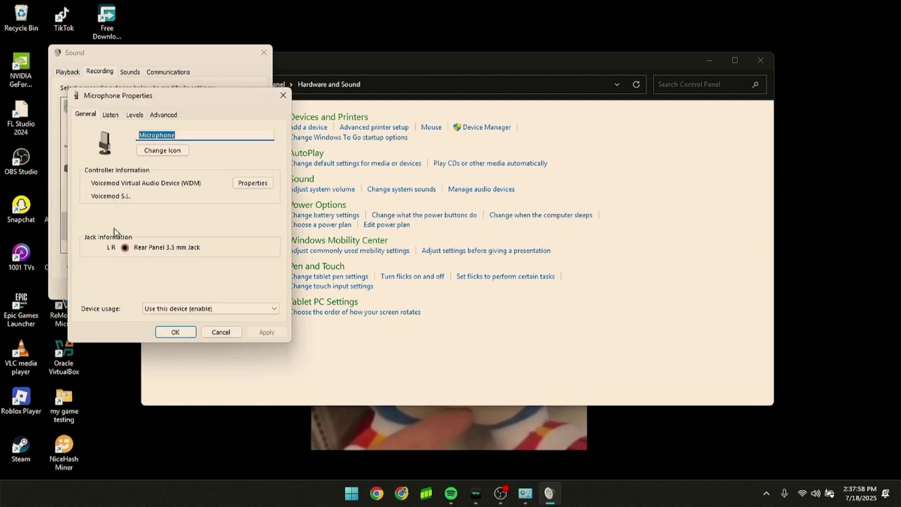
{"action": "left_click", "coordinate": [110, 114]}
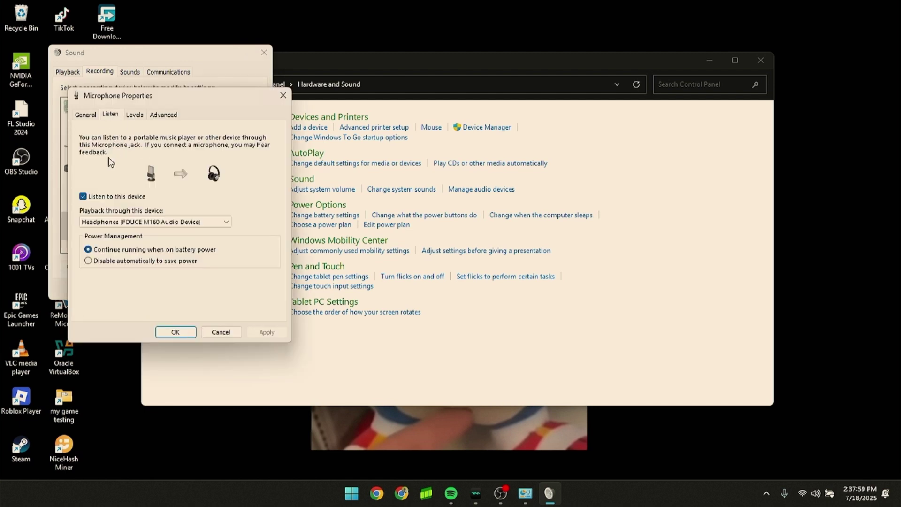
{"action": "left_click", "coordinate": [93, 120]}
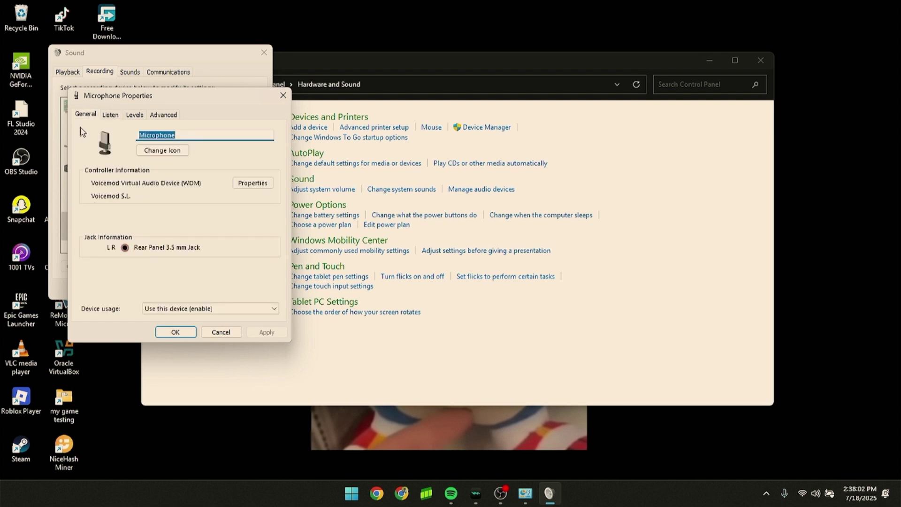
{"action": "left_click", "coordinate": [111, 116]}
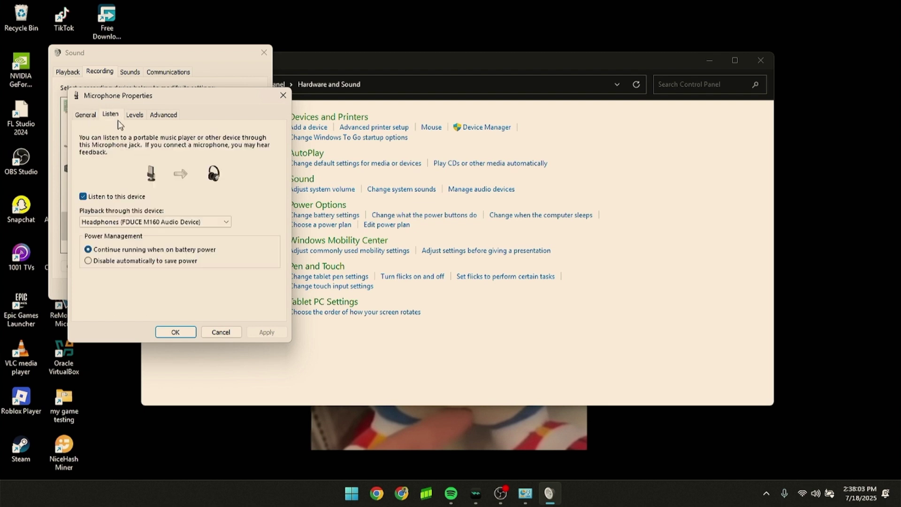
{"action": "left_click", "coordinate": [131, 221]}
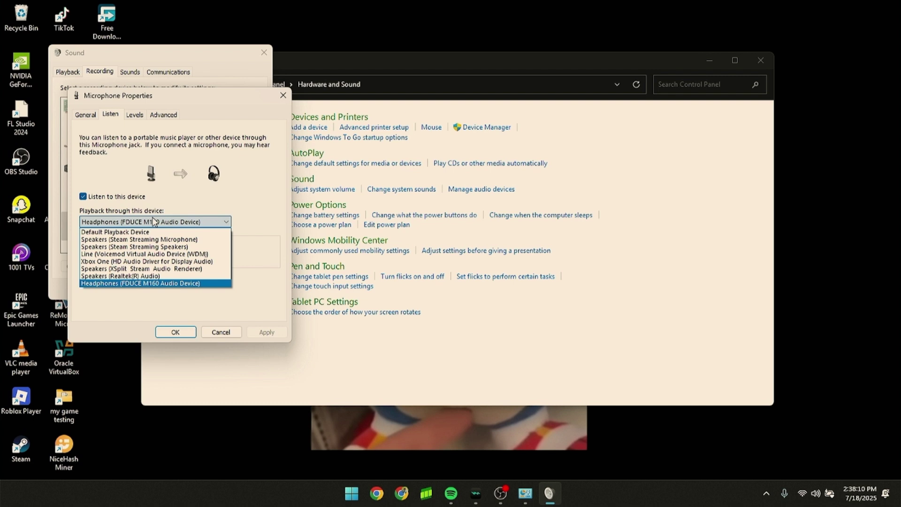
{"action": "left_click", "coordinate": [175, 331]}
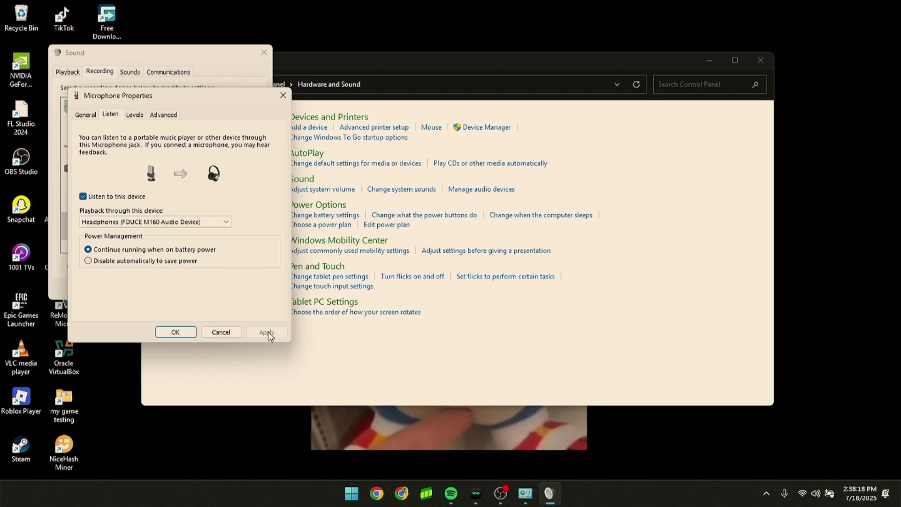
{"action": "left_click", "coordinate": [175, 332]}
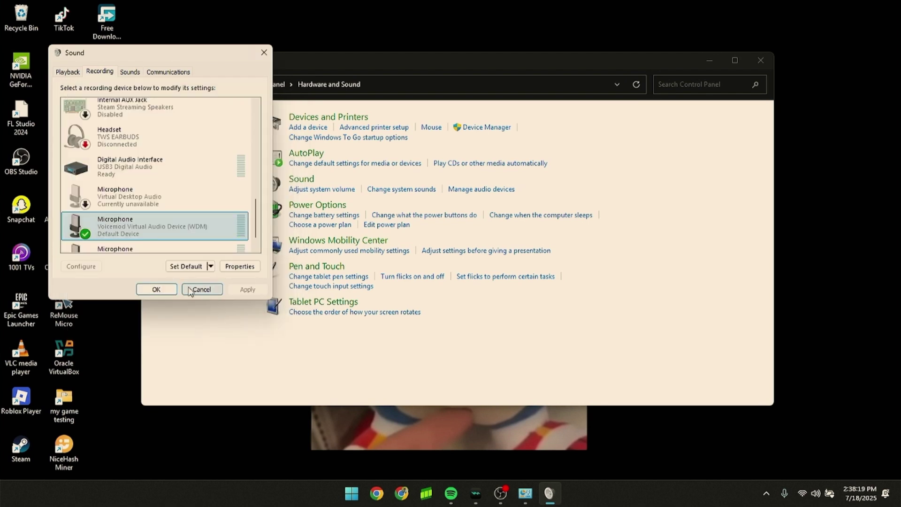
{"action": "left_click", "coordinate": [156, 289]}
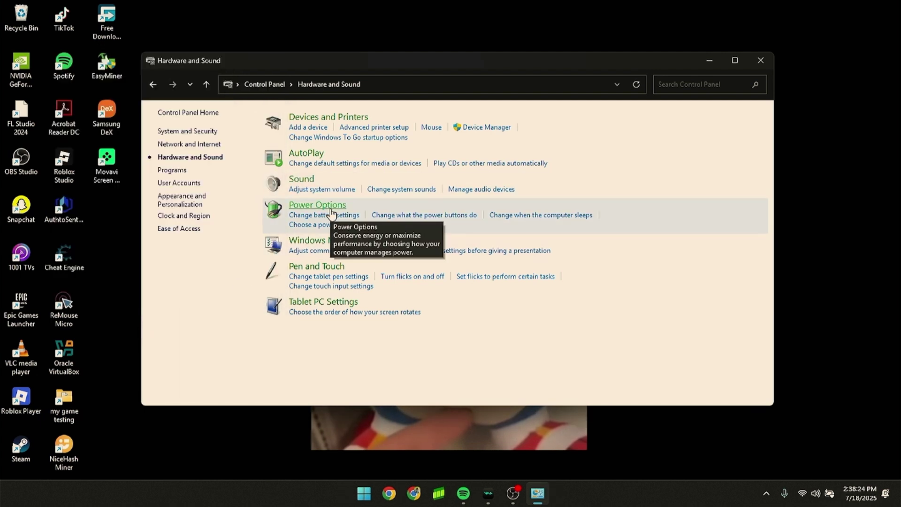
{"action": "left_click", "coordinate": [760, 60]}
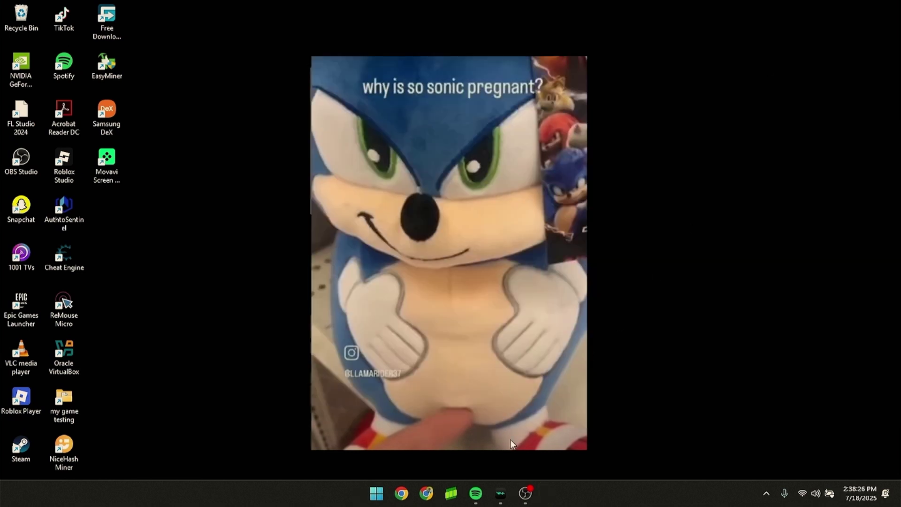
{"action": "left_click", "coordinate": [475, 493]}
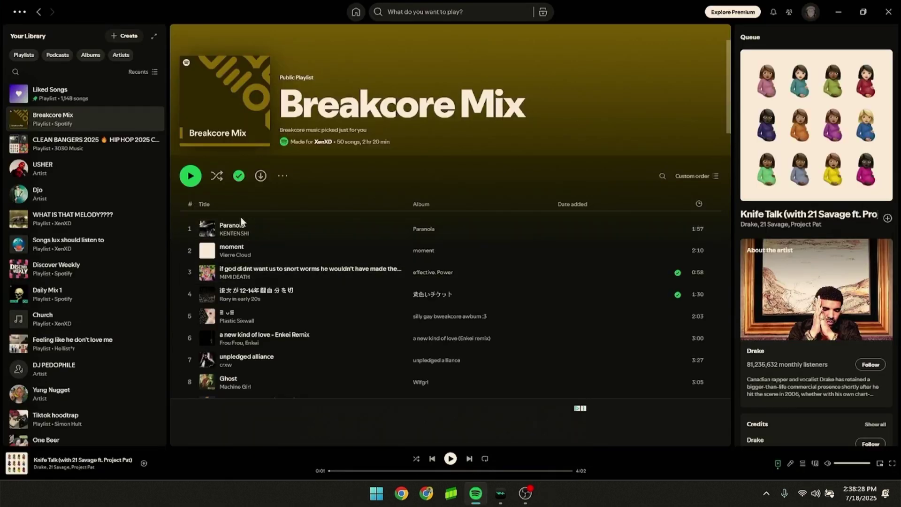
{"action": "left_click", "coordinate": [838, 11]}
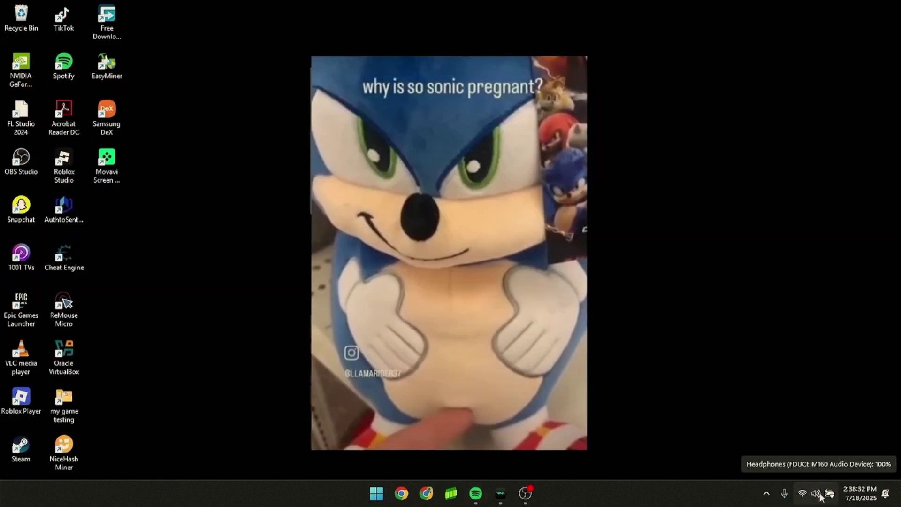
Open the Windows volume mixer in a maximized window and find the Spotify entry among the apps
{"action": "mouse_move", "coordinate": [827, 496]}
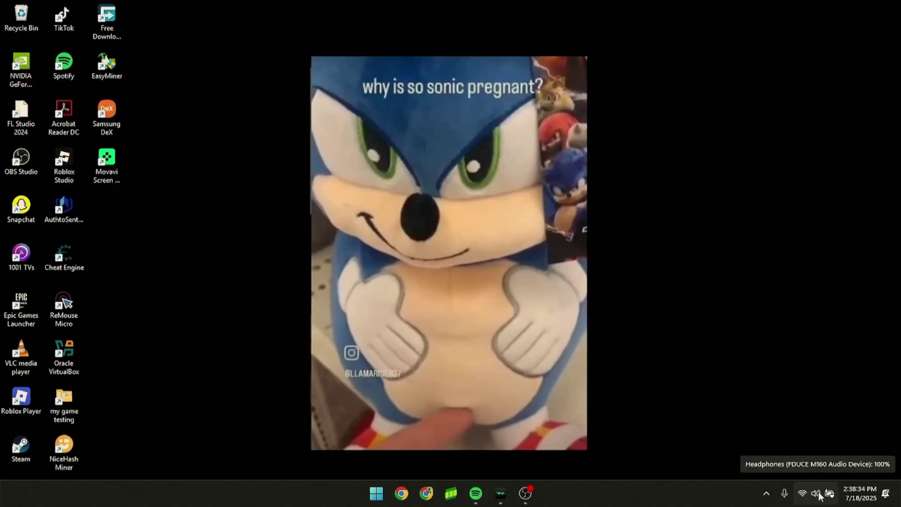
{"action": "right_click", "coordinate": [820, 496]}
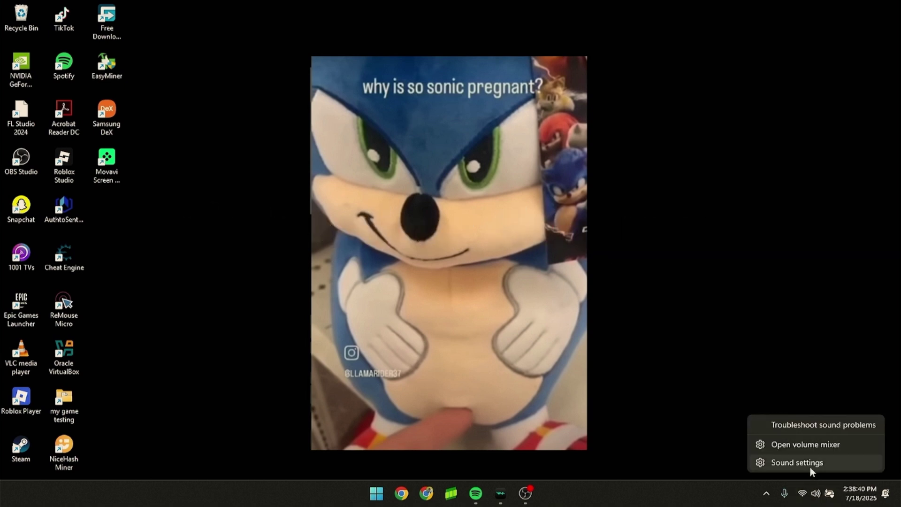
{"action": "left_click", "coordinate": [799, 441]}
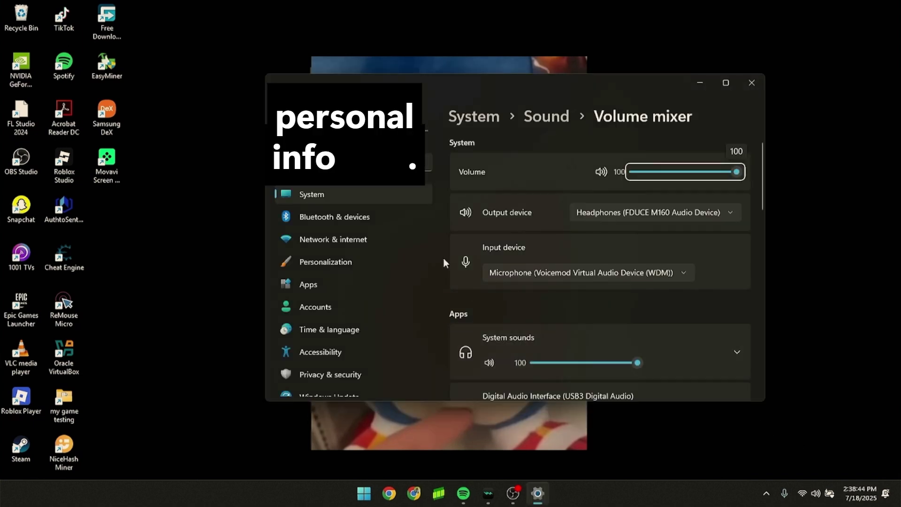
{"action": "double_click", "coordinate": [433, 92]}
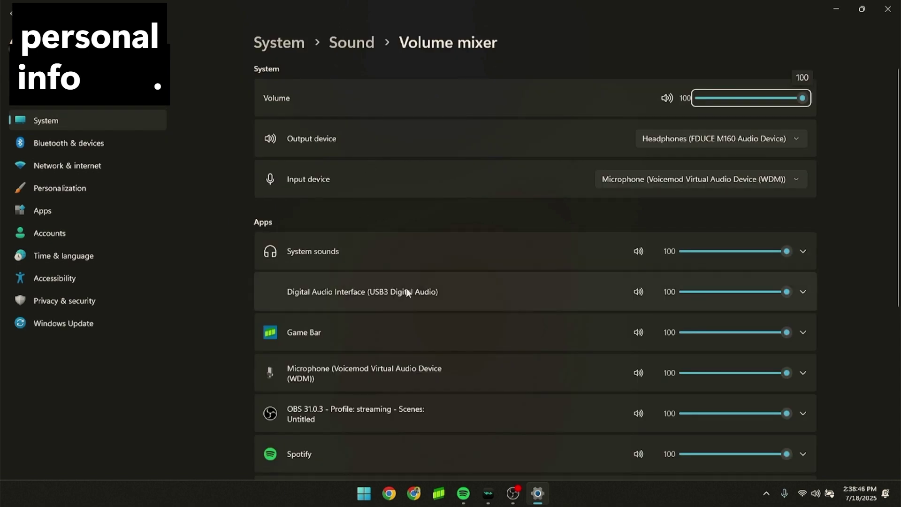
{"action": "scroll", "coordinate": [415, 286], "scroll_direction": "down", "scroll_amount": 3}
{"action": "scroll", "coordinate": [415, 286], "scroll_direction": "down", "scroll_amount": 5}
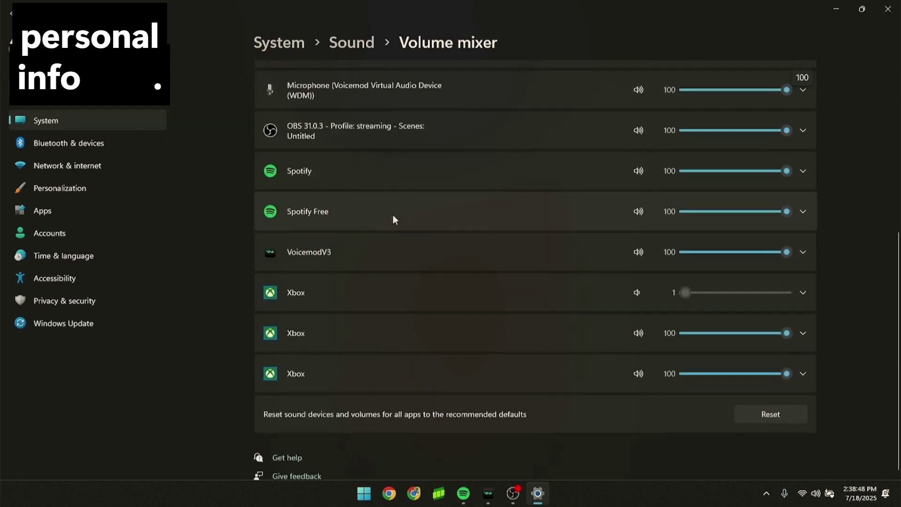
Set Spotify's output device to Line (Voicemod Virtual Audio Device (WDM)) and close the settings
{"action": "left_click", "coordinate": [374, 173]}
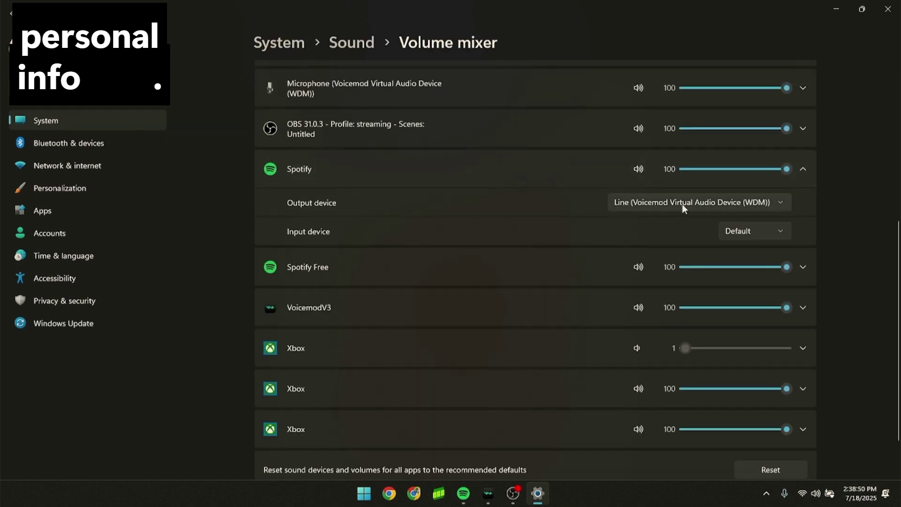
{"action": "left_click", "coordinate": [618, 202]}
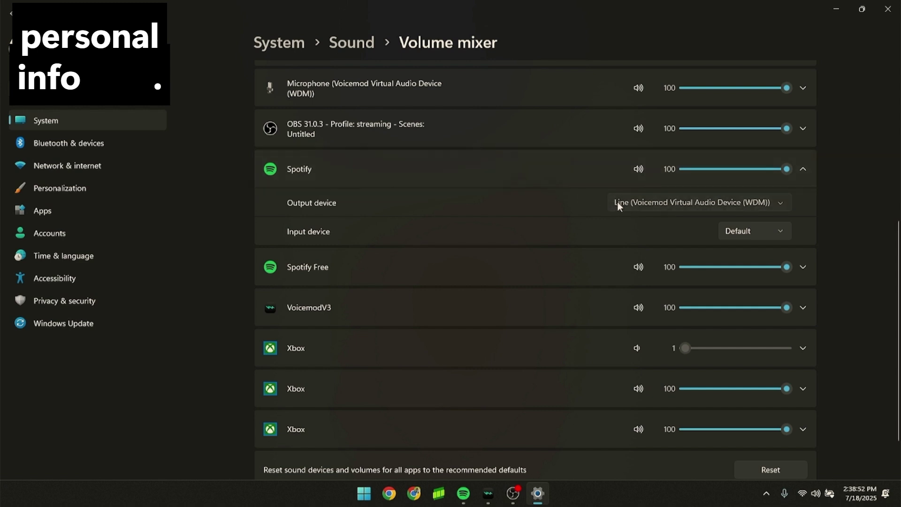
{"action": "left_click", "coordinate": [624, 210]}
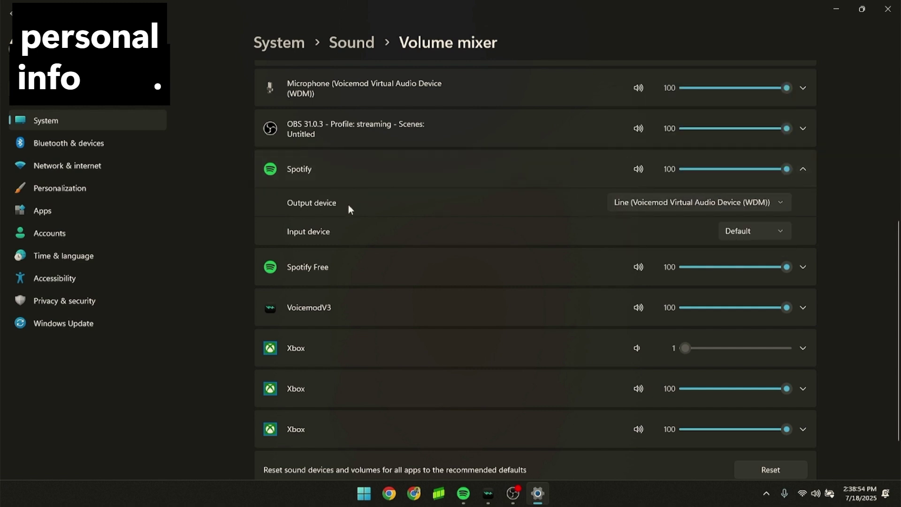
{"action": "left_click", "coordinate": [702, 210]}
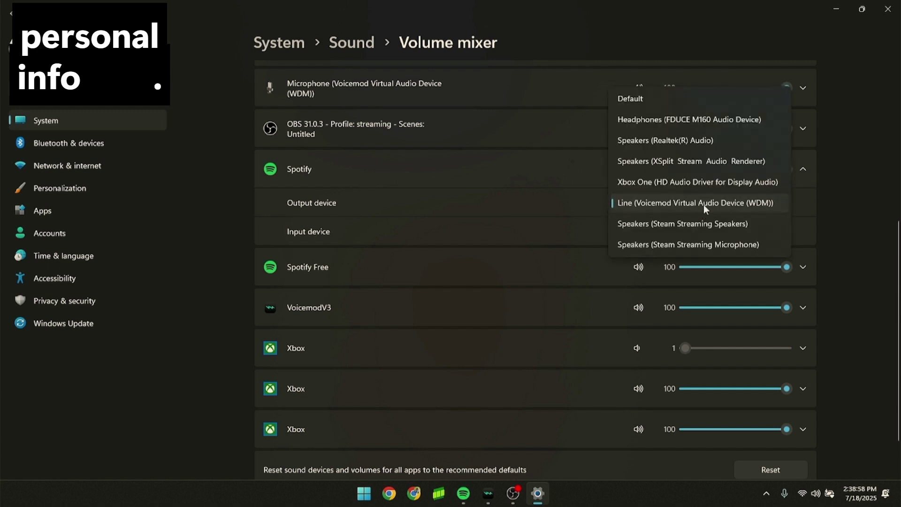
{"action": "left_click", "coordinate": [735, 205]}
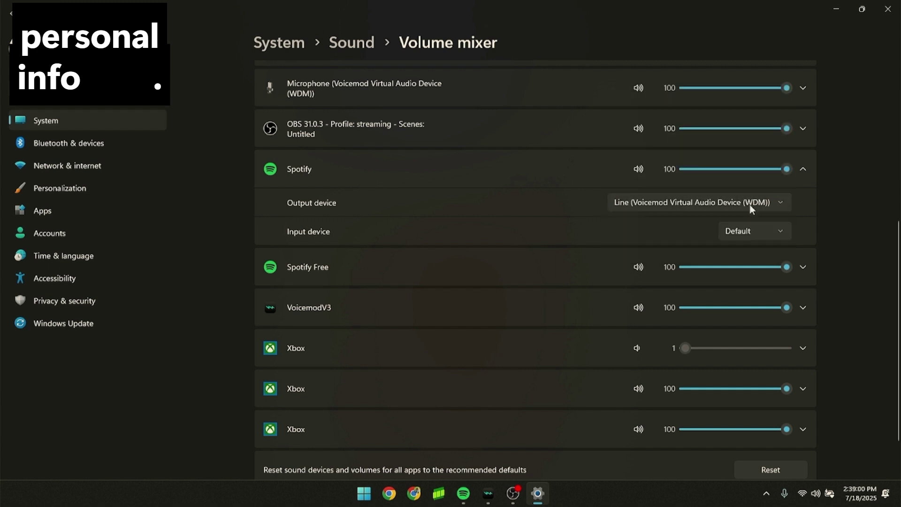
{"action": "left_click", "coordinate": [884, 8]}
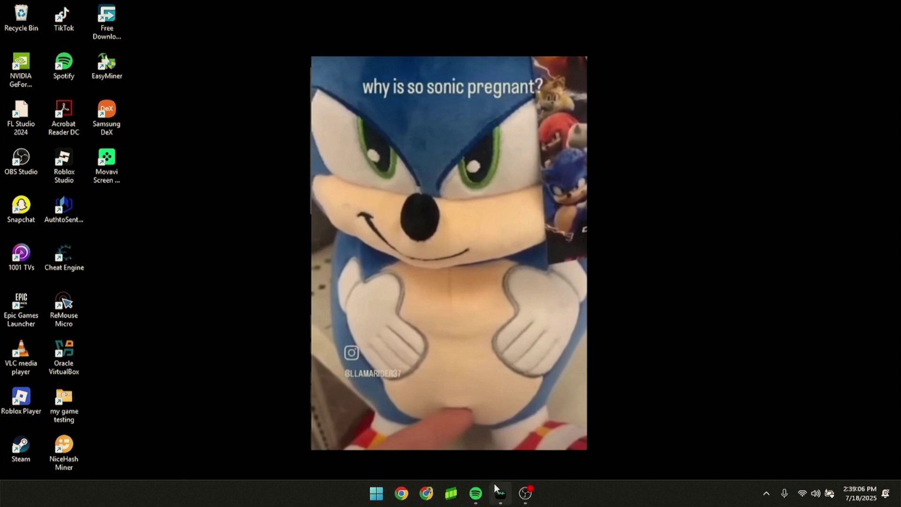
Play Knife Talk in Spotify, check the Mic/Aux level in OBS, and return to Spotify with the song paused
{"action": "mouse_move", "coordinate": [483, 495]}
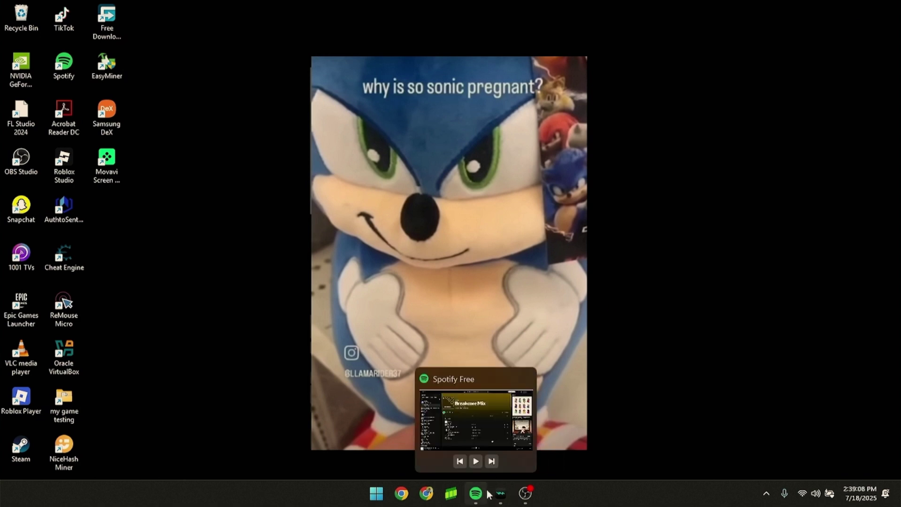
{"action": "left_click", "coordinate": [487, 494]}
{"action": "left_click", "coordinate": [450, 458]}
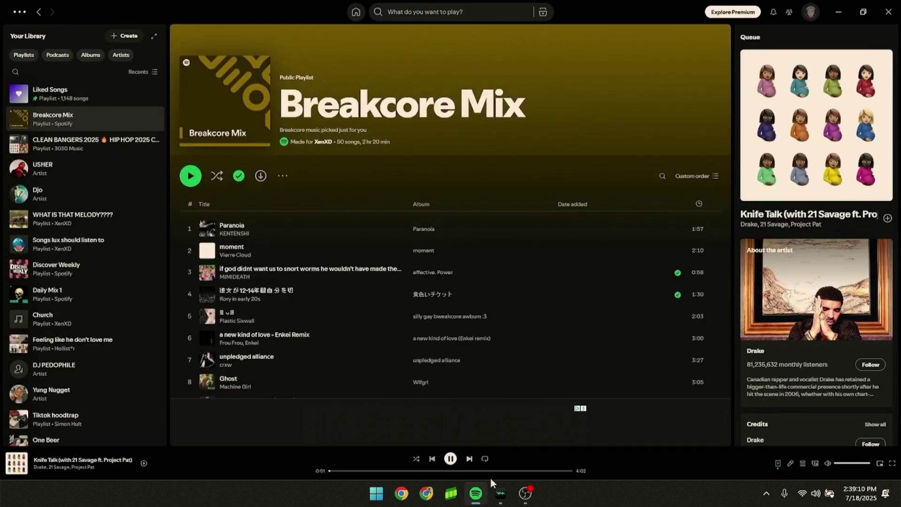
{"action": "left_click", "coordinate": [485, 460]}
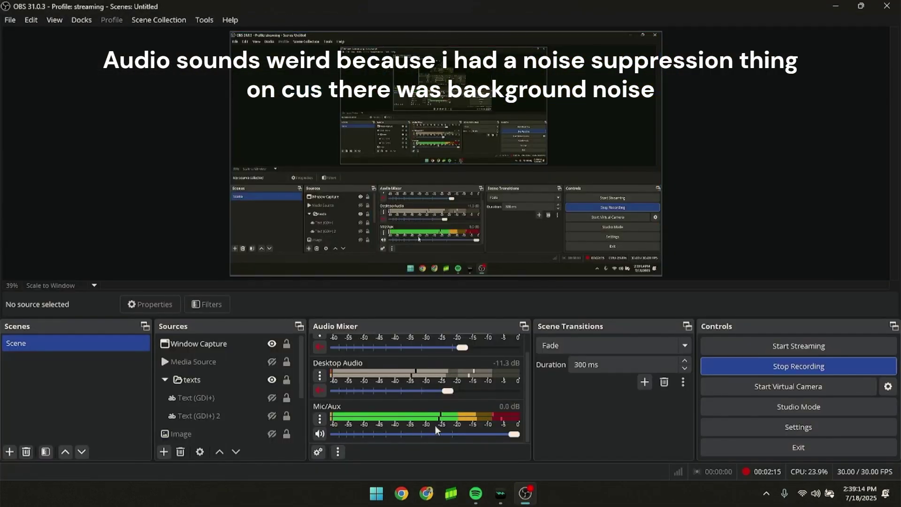
{"action": "mouse_move", "coordinate": [485, 502]}
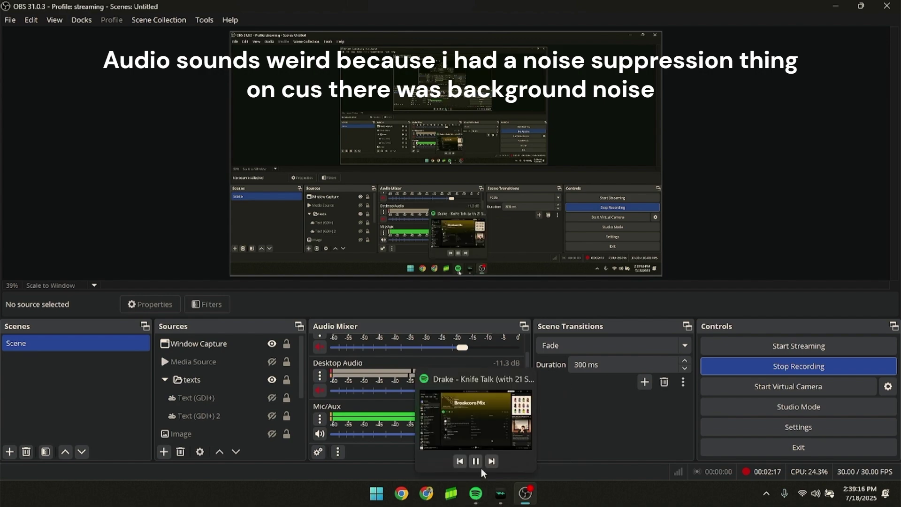
{"action": "left_click", "coordinate": [476, 493]}
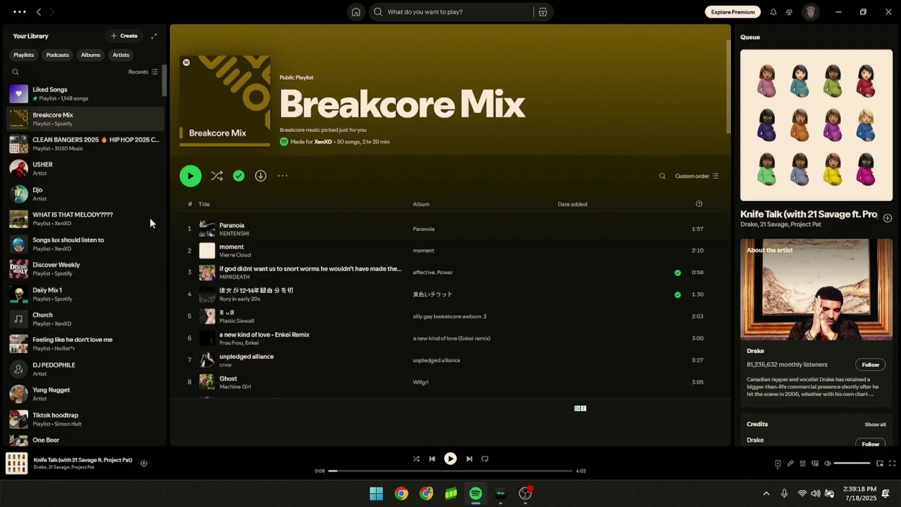
Play Paranoia from the Breakcore Mix in Spotify, check the Mic/Aux level in OBS, and clear both windows from the desktop
{"action": "left_click", "coordinate": [190, 228]}
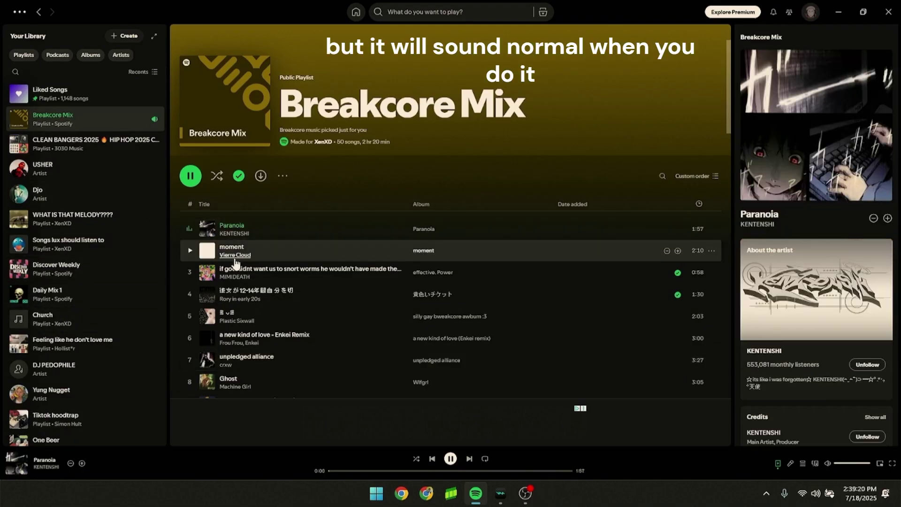
{"action": "left_click", "coordinate": [839, 12]}
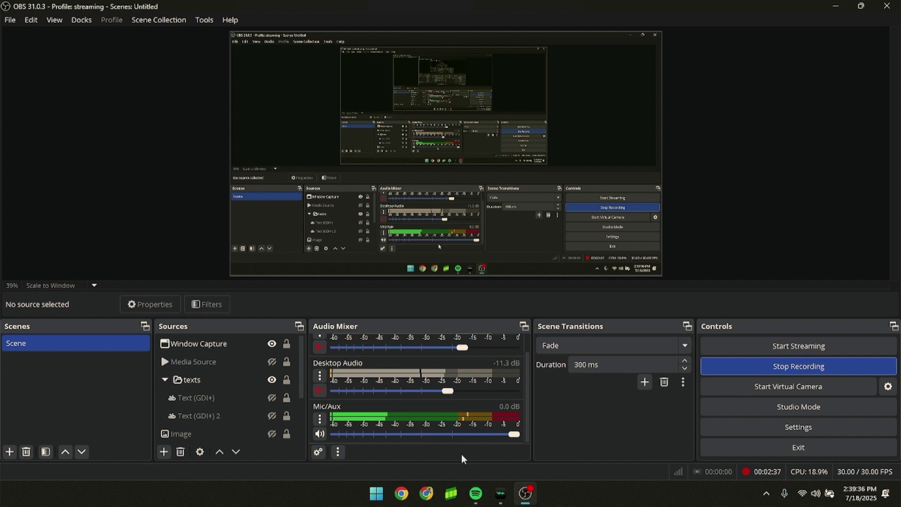
{"action": "mouse_move", "coordinate": [501, 493]}
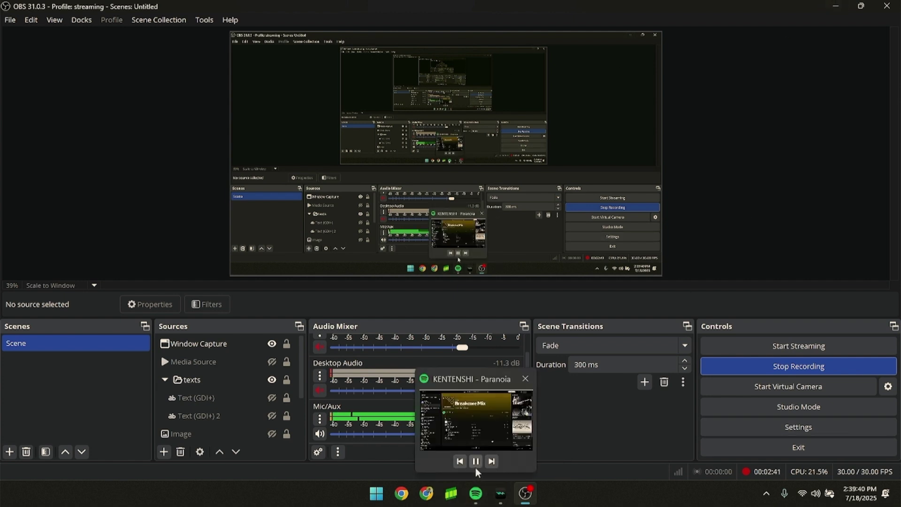
{"action": "left_click", "coordinate": [834, 6]}
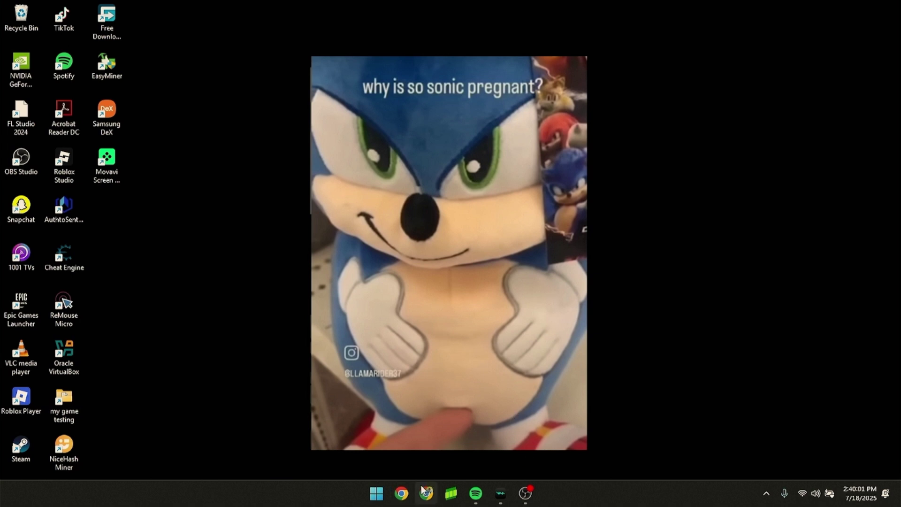
Launch the MIC UP experience from the Roblox player and resume the Spotify song for the in-game voice chat
{"action": "double_click", "coordinate": [7, 400]}
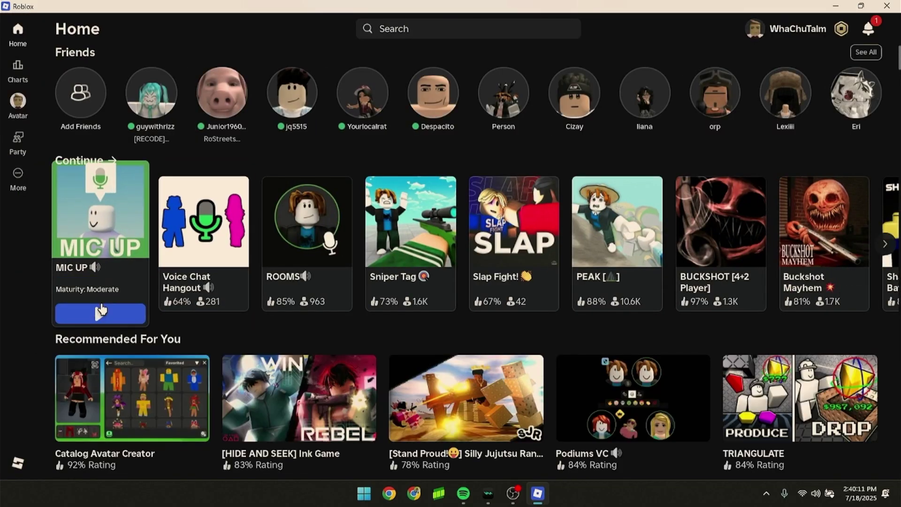
{"action": "left_click", "coordinate": [101, 313]}
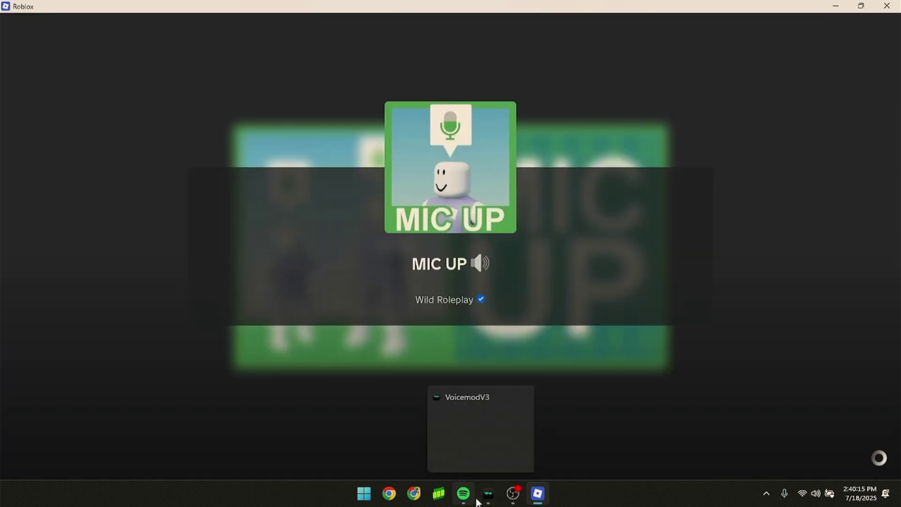
{"action": "mouse_move", "coordinate": [473, 486]}
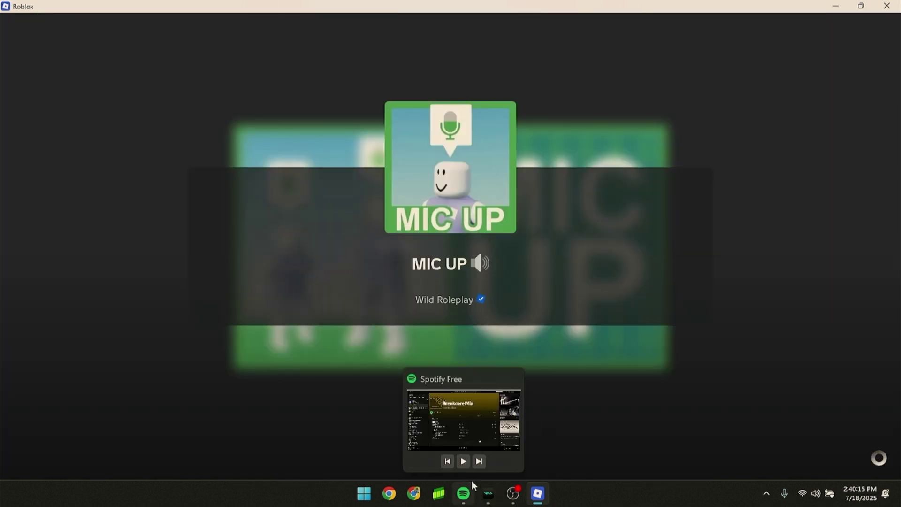
{"action": "left_click", "coordinate": [463, 461]}
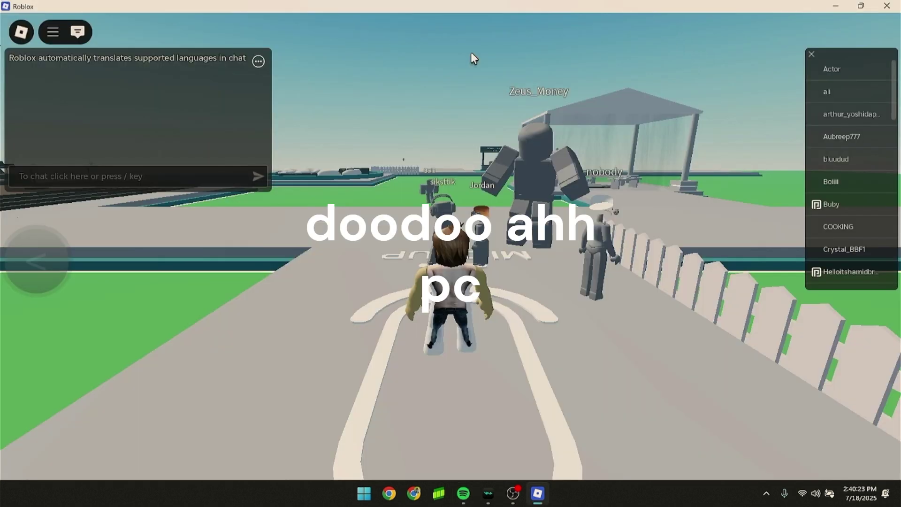
{"action": "left_click", "coordinate": [45, 41]}
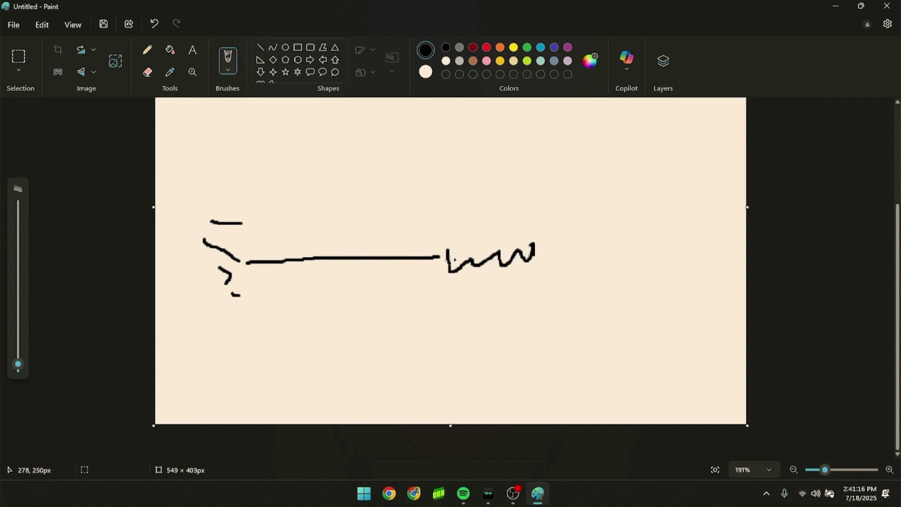
In Paint, strike a horizontal line through the zigzag and run a vertical line down from it to a small scribble
{"action": "left_click_drag", "start_coordinate": [447, 264], "coordinate": [496, 266]}
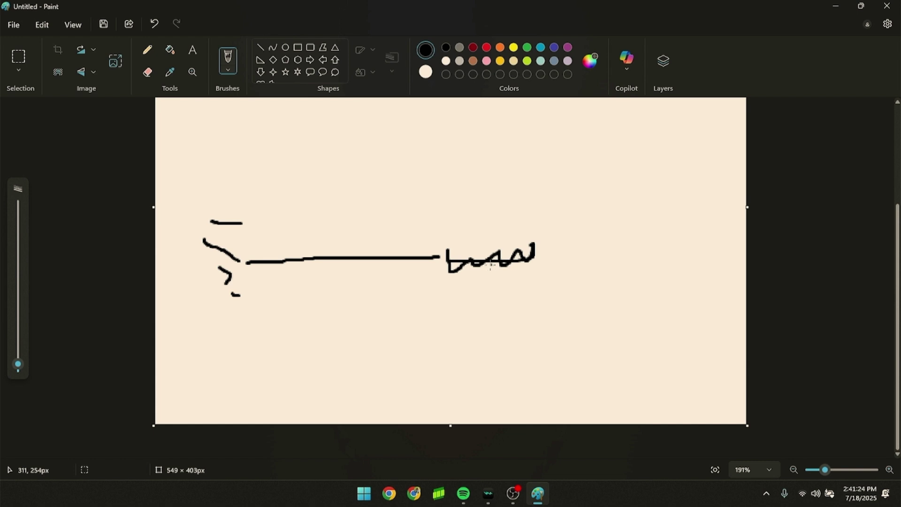
{"action": "left_click_drag", "start_coordinate": [490, 266], "coordinate": [488, 348]}
{"action": "mouse_move", "coordinate": [490, 499]}
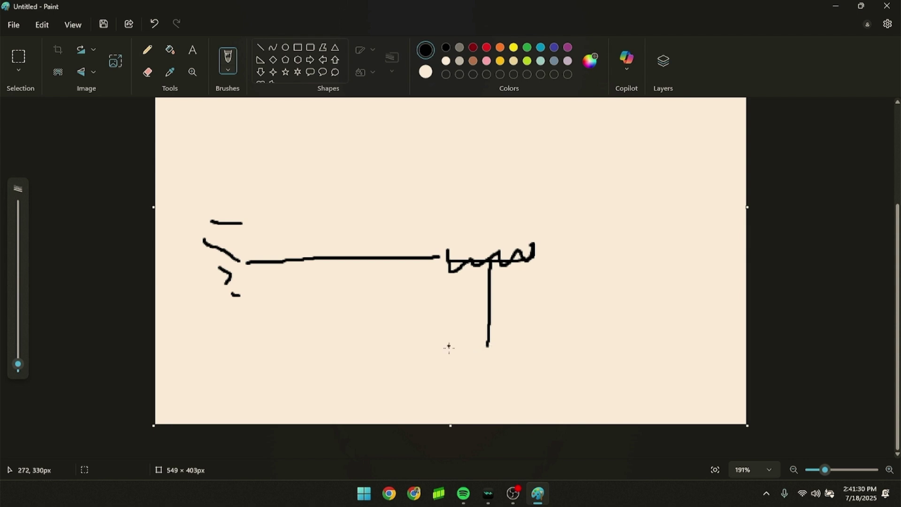
{"action": "mouse_move", "coordinate": [481, 353]}
{"action": "left_mouse_down"}
{"action": "mouse_move", "coordinate": [482, 375]}
{"action": "mouse_move", "coordinate": [489, 350]}
{"action": "mouse_move", "coordinate": [499, 392]}
{"action": "mouse_move", "coordinate": [499, 357]}
{"action": "left_mouse_up"}
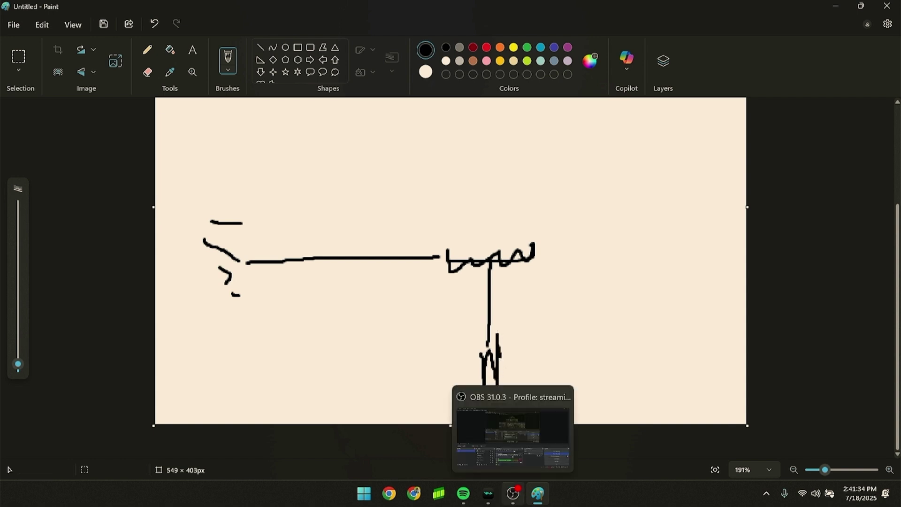
{"action": "left_click", "coordinate": [513, 494]}
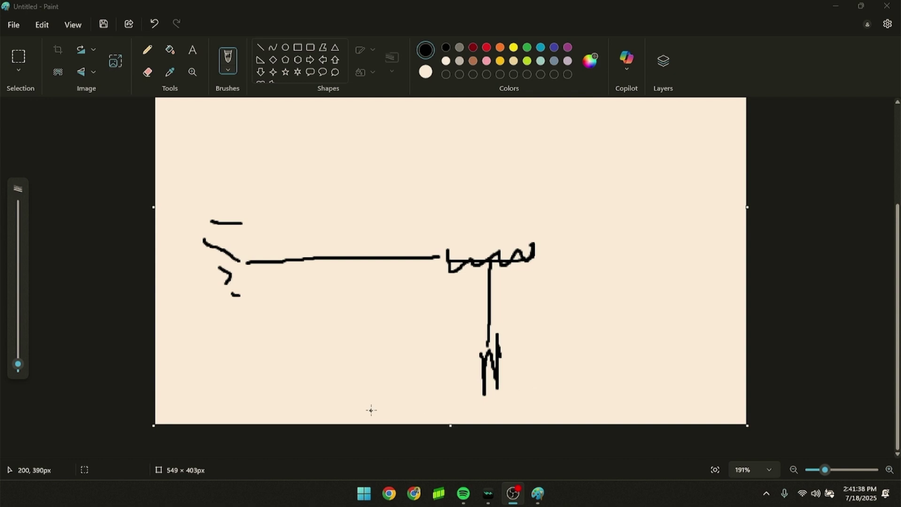
Outline the scribble below the vertical line as a narrow box and draw an upward-curving arc beside it
{"action": "left_click_drag", "start_coordinate": [486, 397], "coordinate": [510, 388]}
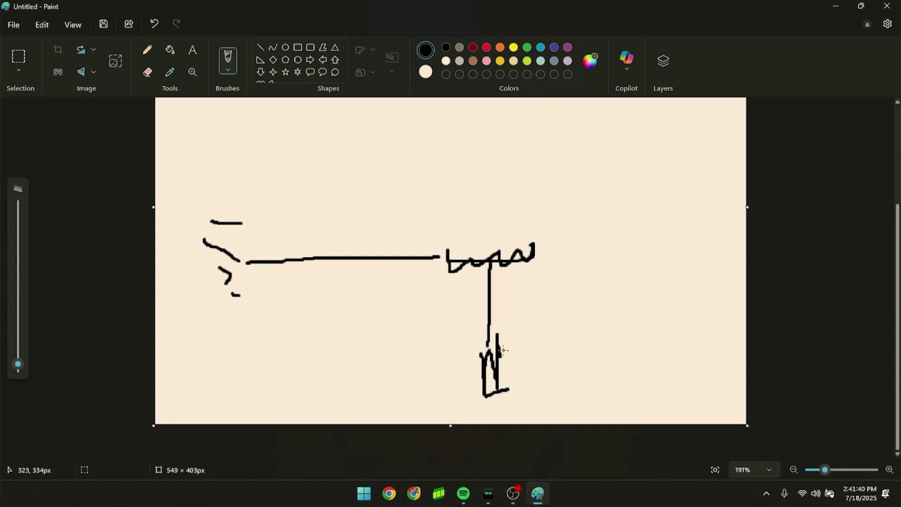
{"action": "mouse_move", "coordinate": [503, 350]}
{"action": "left_mouse_down"}
{"action": "mouse_move", "coordinate": [477, 353]}
{"action": "mouse_move", "coordinate": [497, 370]}
{"action": "mouse_move", "coordinate": [500, 403]}
{"action": "left_mouse_up"}
{"action": "mouse_move", "coordinate": [512, 371]}
{"action": "left_mouse_down"}
{"action": "mouse_move", "coordinate": [547, 384]}
{"action": "mouse_move", "coordinate": [588, 351]}
{"action": "left_mouse_up"}
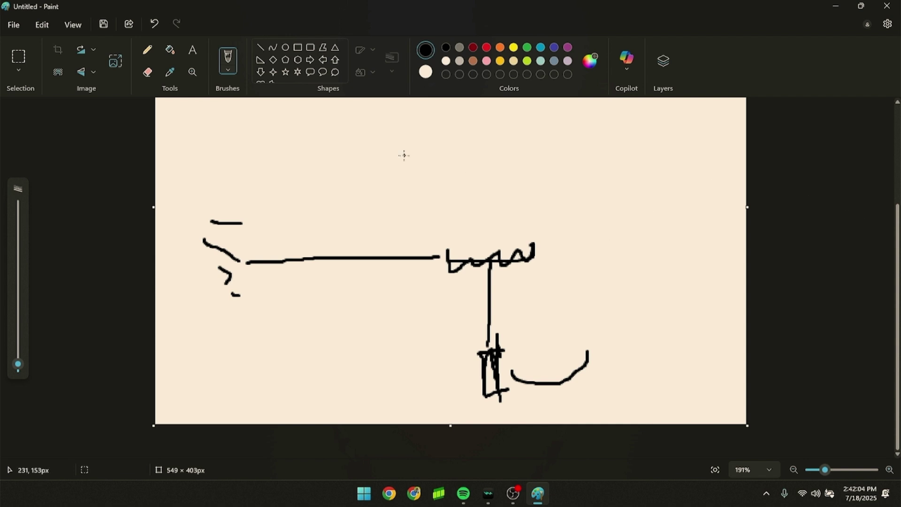
Draw a stick figure with a round head, body, legs and raised arm standing on the long horizontal line
{"action": "mouse_move", "coordinate": [394, 145]}
{"action": "left_mouse_down"}
{"action": "mouse_move", "coordinate": [430, 199]}
{"action": "mouse_move", "coordinate": [413, 185]}
{"action": "mouse_move", "coordinate": [423, 221]}
{"action": "mouse_move", "coordinate": [404, 252]}
{"action": "left_mouse_up"}
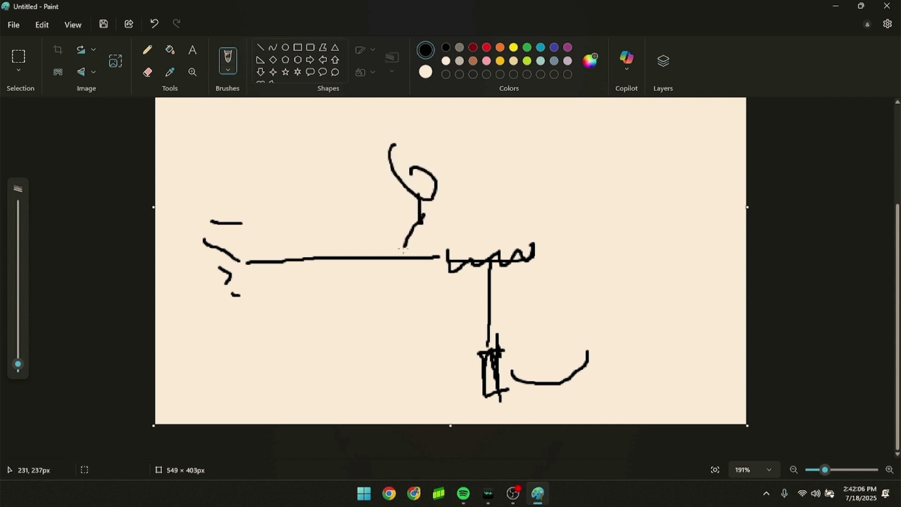
{"action": "mouse_move", "coordinate": [421, 219]}
{"action": "left_mouse_down"}
{"action": "mouse_move", "coordinate": [436, 243]}
{"action": "mouse_move", "coordinate": [348, 176]}
{"action": "left_mouse_up"}
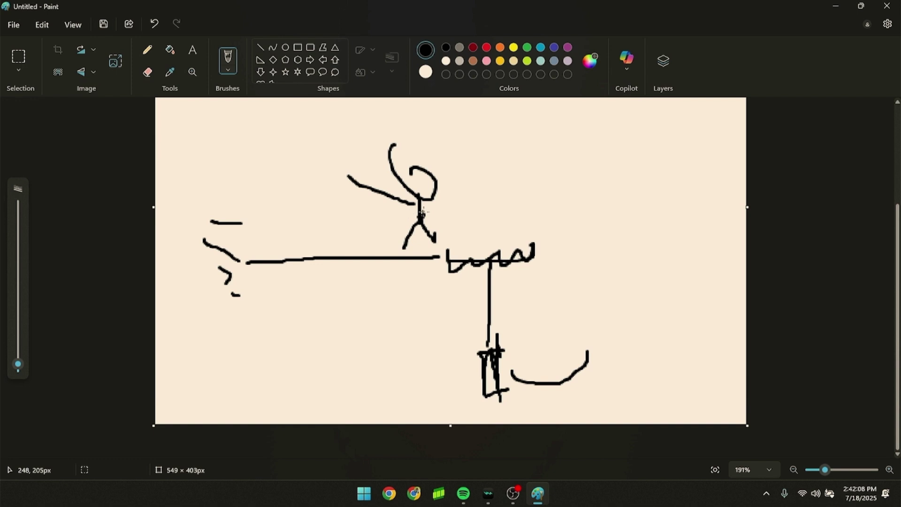